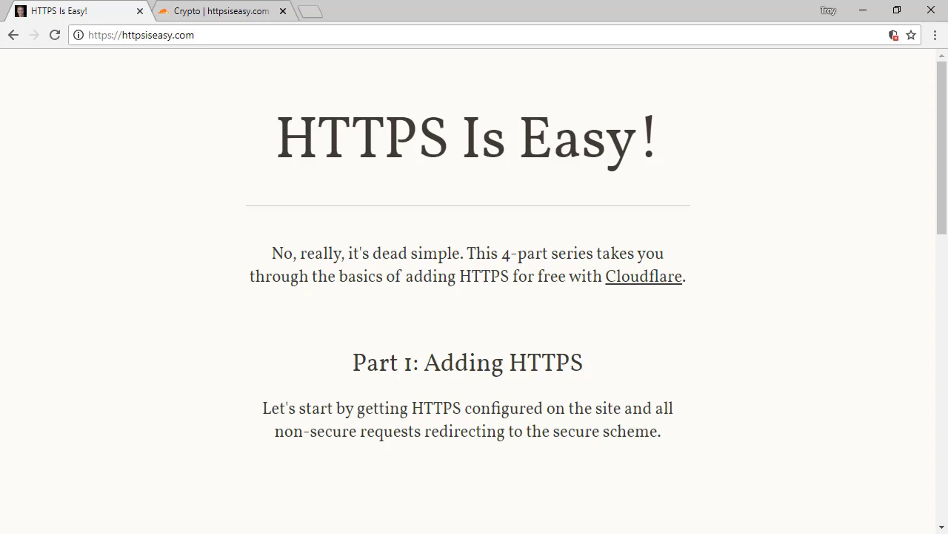
Step: Look through the HTTPS Is Easy! page down to its footer and check the developer console for mixed content
scroll(764, 277, down, 4)
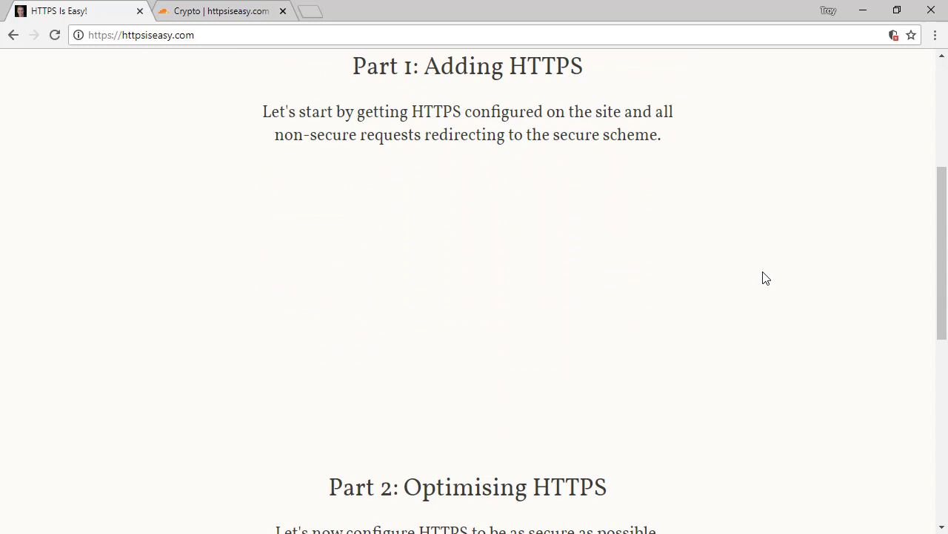
scroll(764, 278, down, 5)
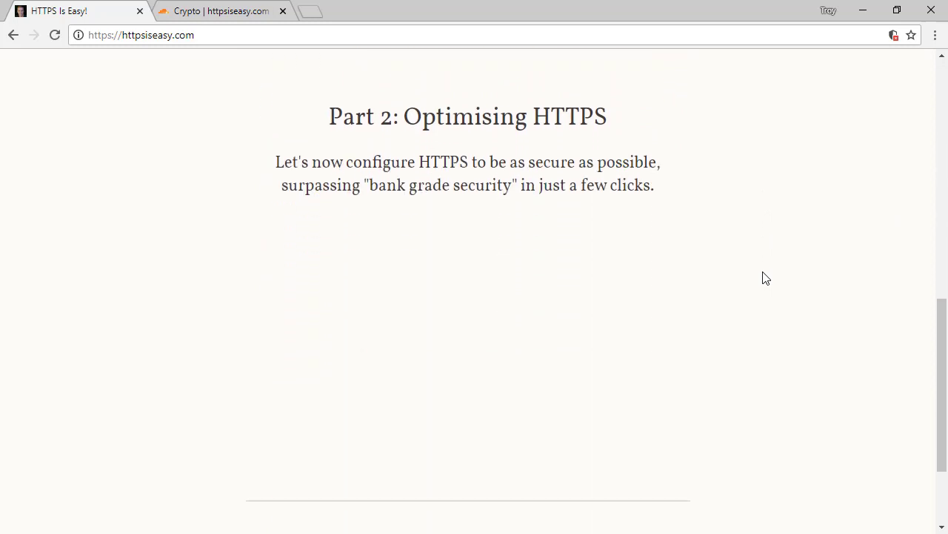
scroll(766, 278, down, 2)
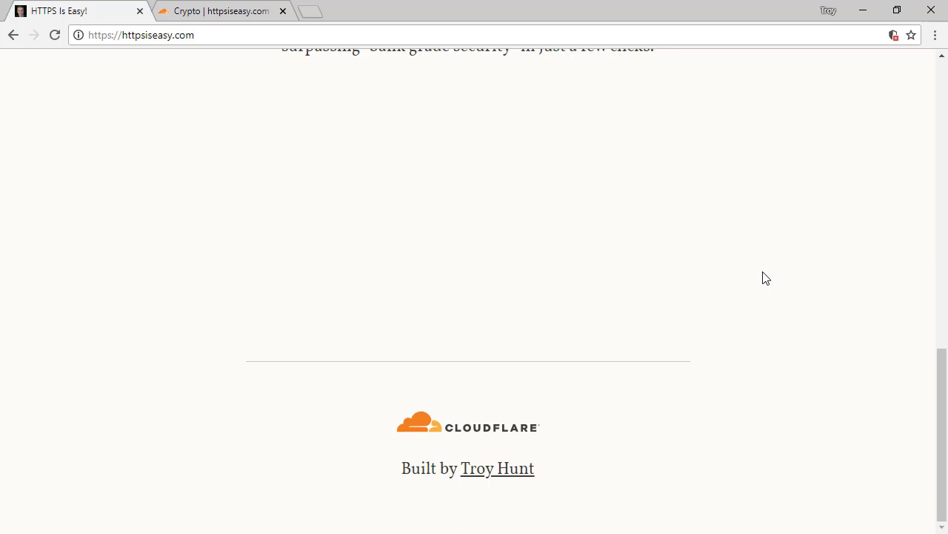
key(F12)
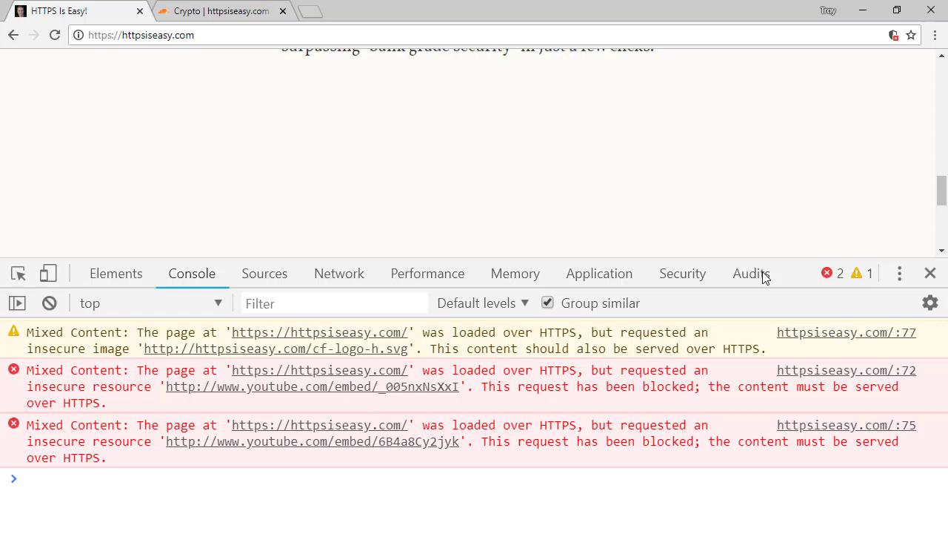
key(F12)
scroll(766, 278, up, 10)
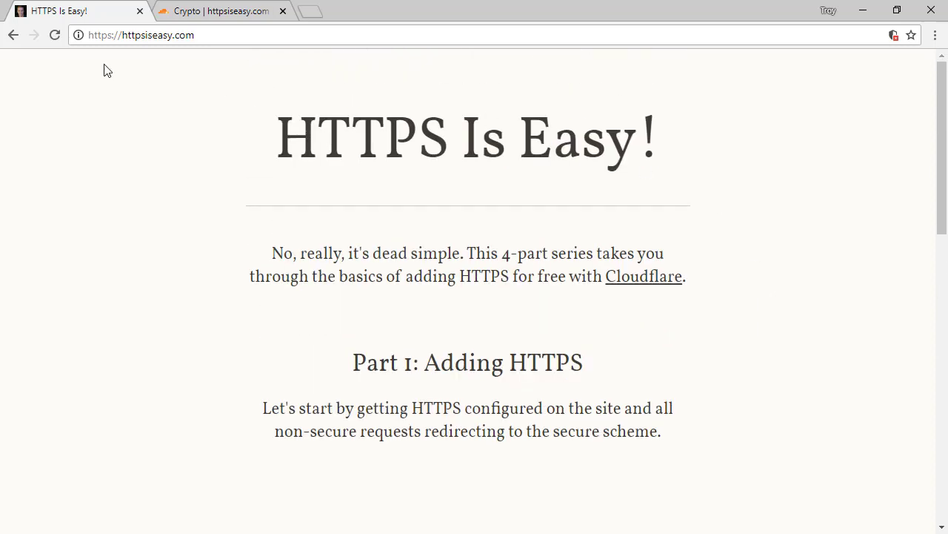
Step: Reload the httpsiseasy.com page and check its embedded videos, footer logo and developer console for loading problems
click(56, 38)
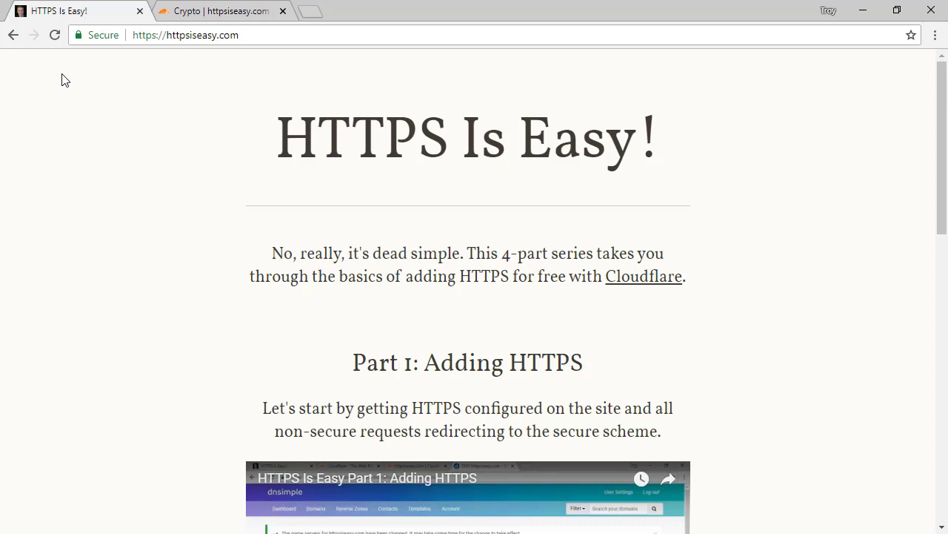
scroll(62, 80, down, 4)
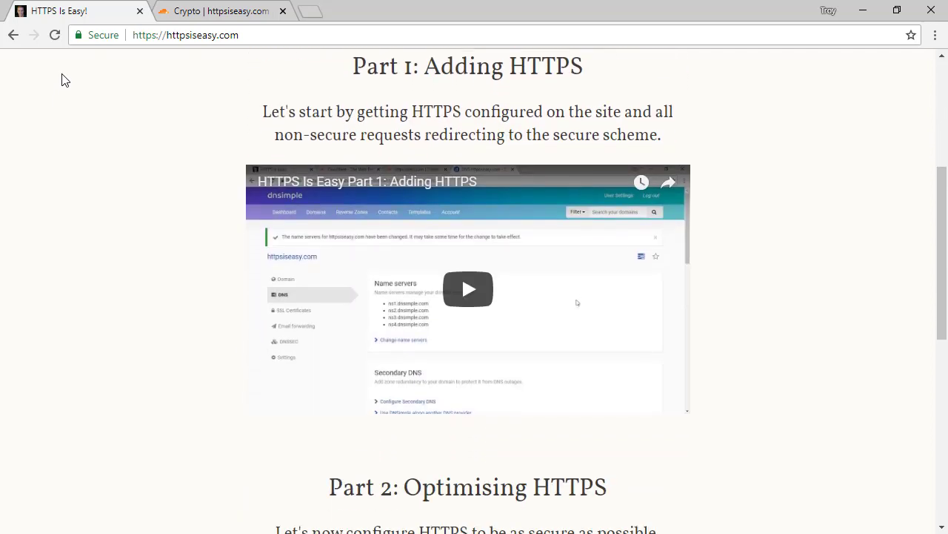
scroll(88, 112, down, 6)
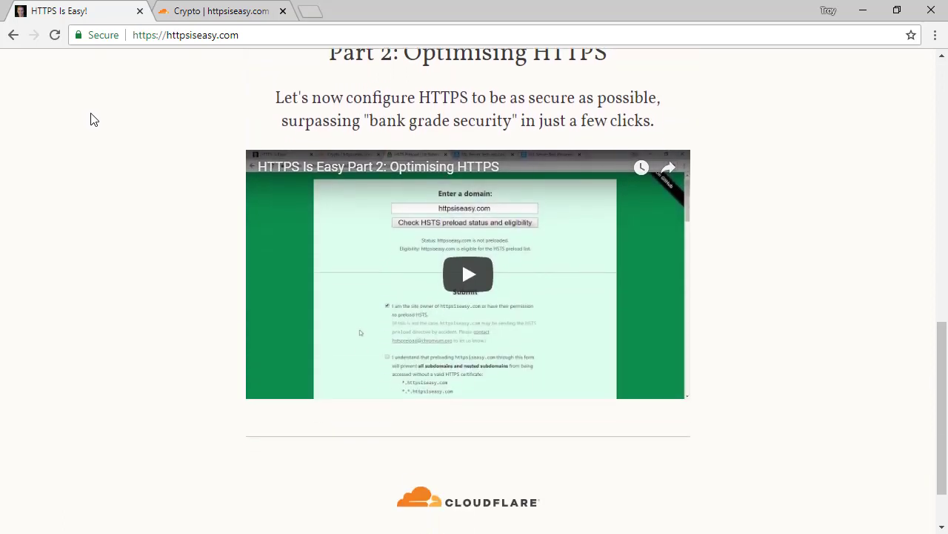
scroll(93, 119, down, 1)
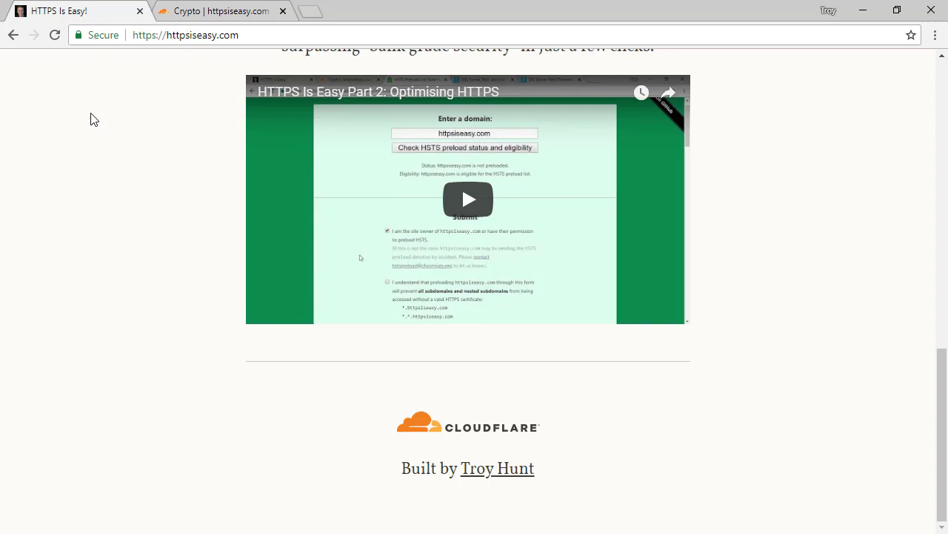
key(ctrl+shift+j)
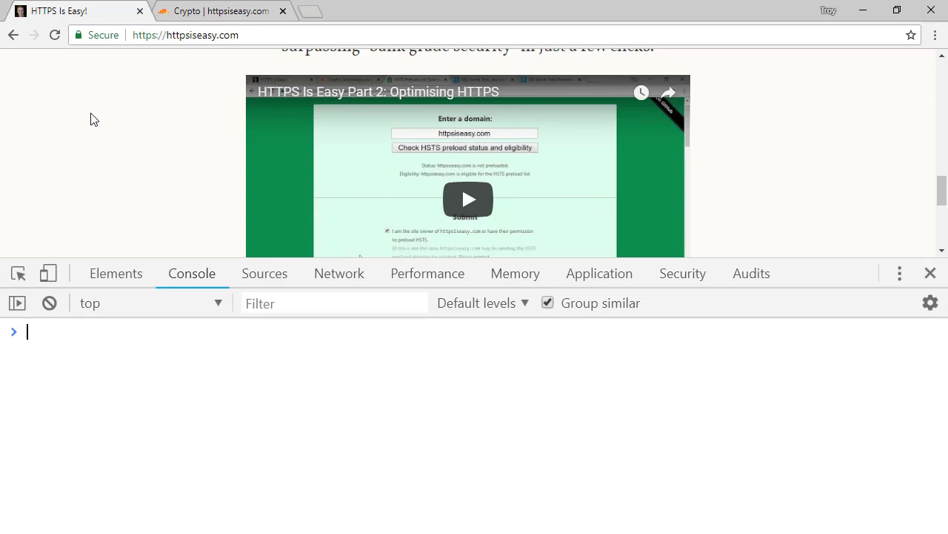
key(F12)
Step: View the source code of the httpsiseasy.com page and enlarge its text for reading
right_click(90, 120)
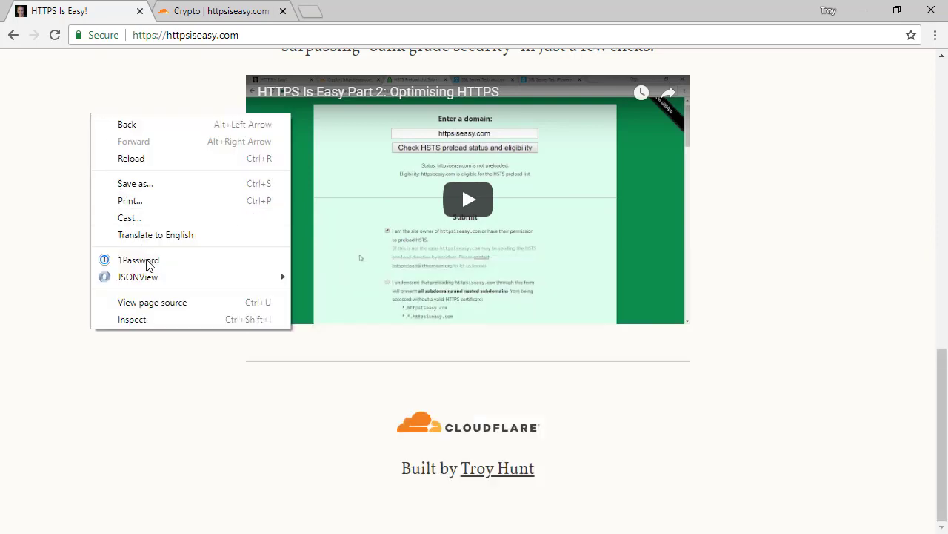
click(156, 303)
key(ctrl+plus)
key(ctrl+plus)
key(ctrl+plus)
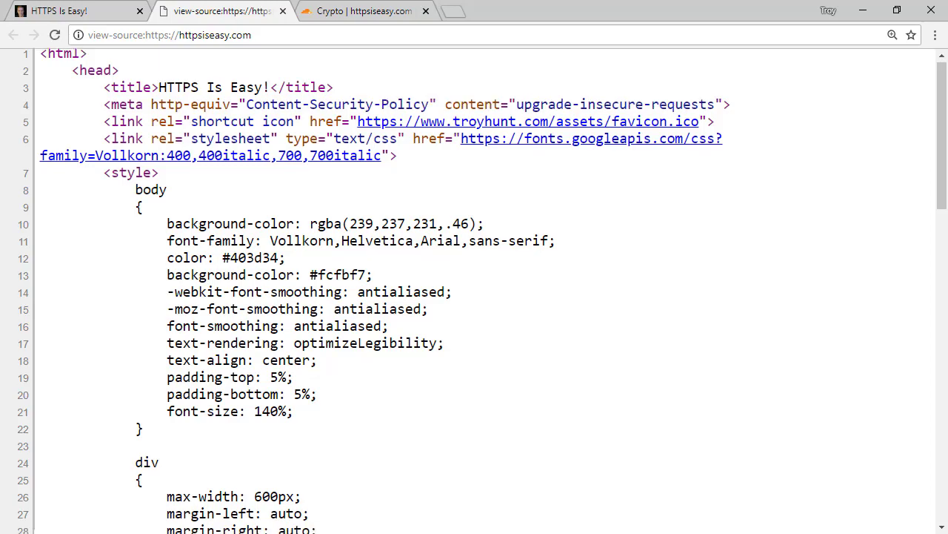
Step: Examine the URL schemes of the two YouTube iframes, the Cloudflare logo image and the footer link in the source
scroll(474, 289, down, 14)
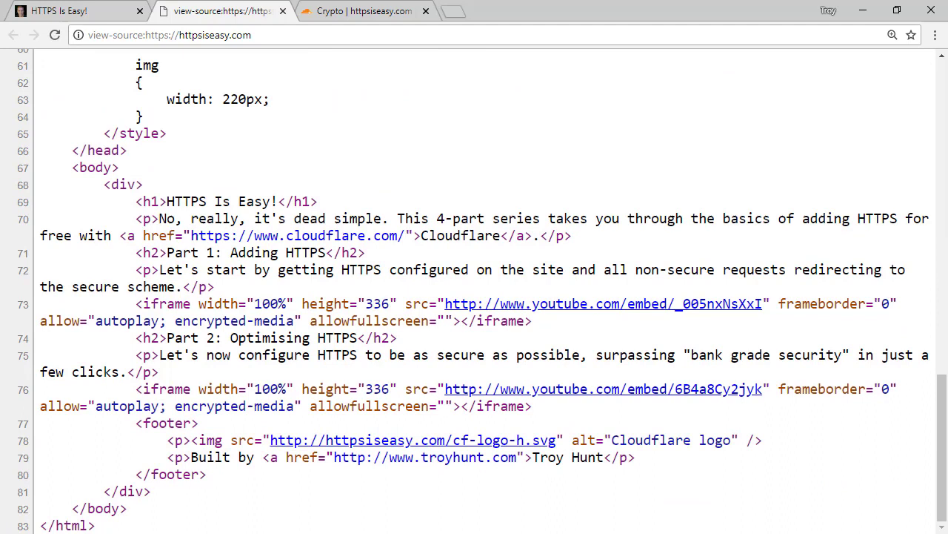
drag(443, 304, 475, 304)
click(447, 389)
drag(447, 389, 477, 391)
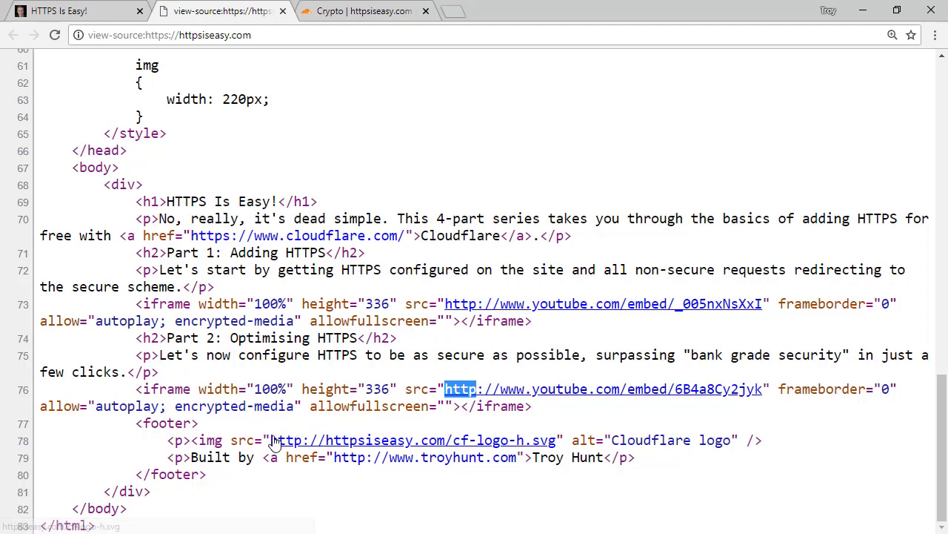
drag(270, 441, 303, 440)
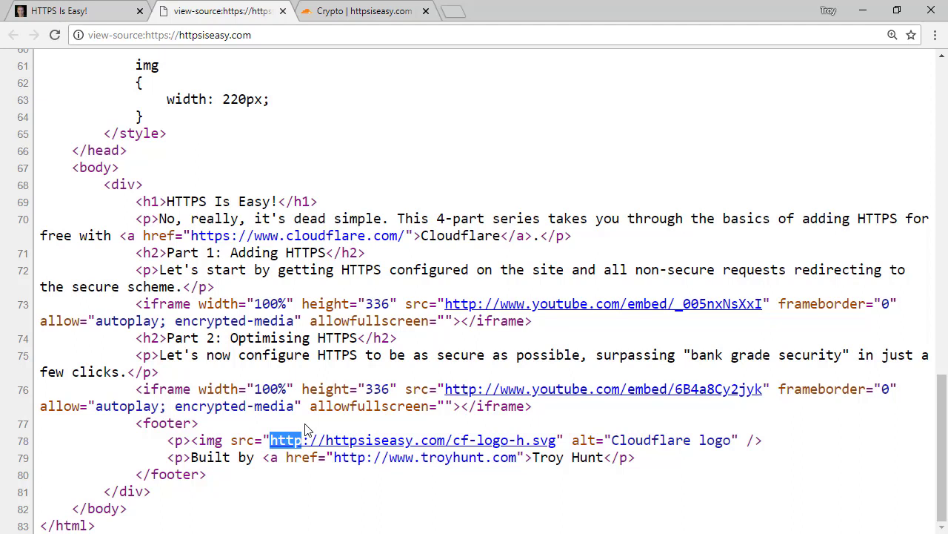
drag(335, 457, 365, 458)
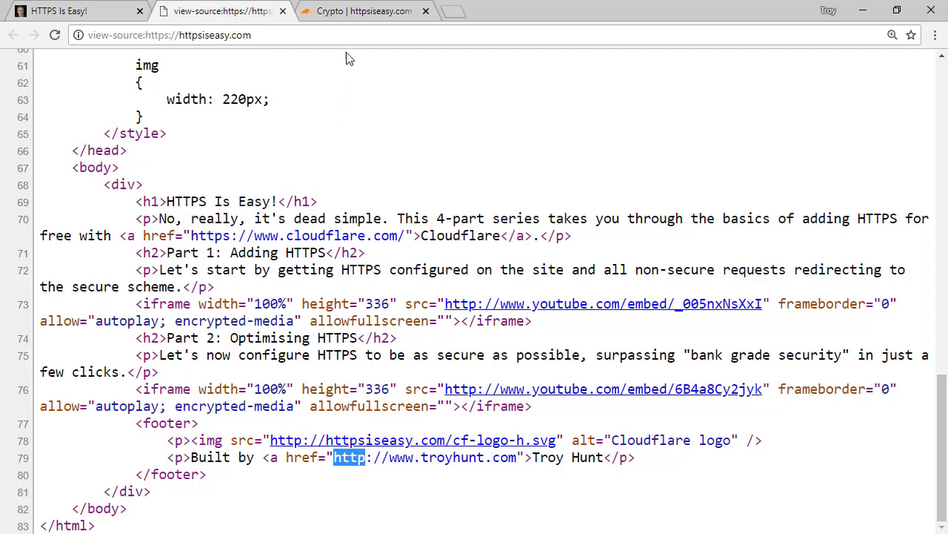
Step: Turn on Automatic HTTPS Rewrites in the Cloudflare Crypto settings for httpsiseasy.com
click(350, 15)
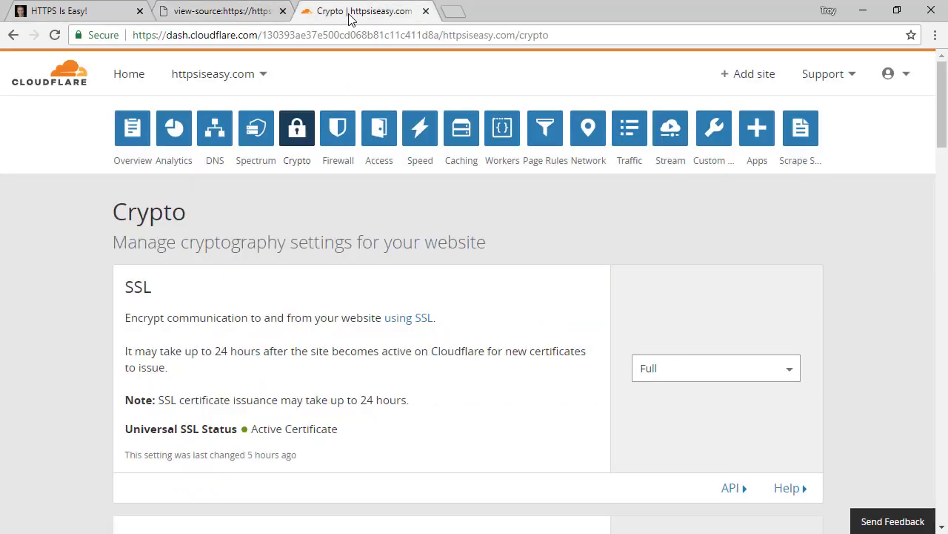
scroll(583, 265, down, 4)
scroll(585, 261, down, 10)
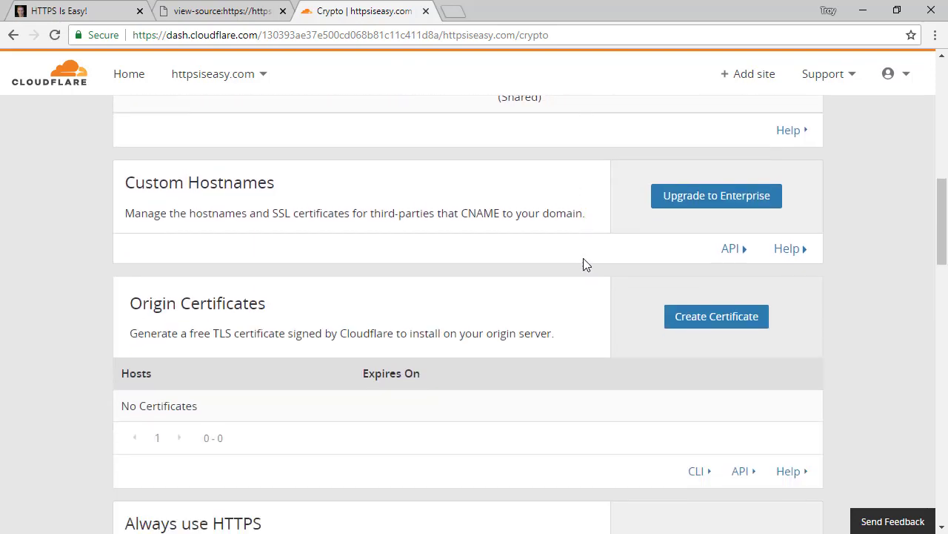
scroll(585, 265, down, 7)
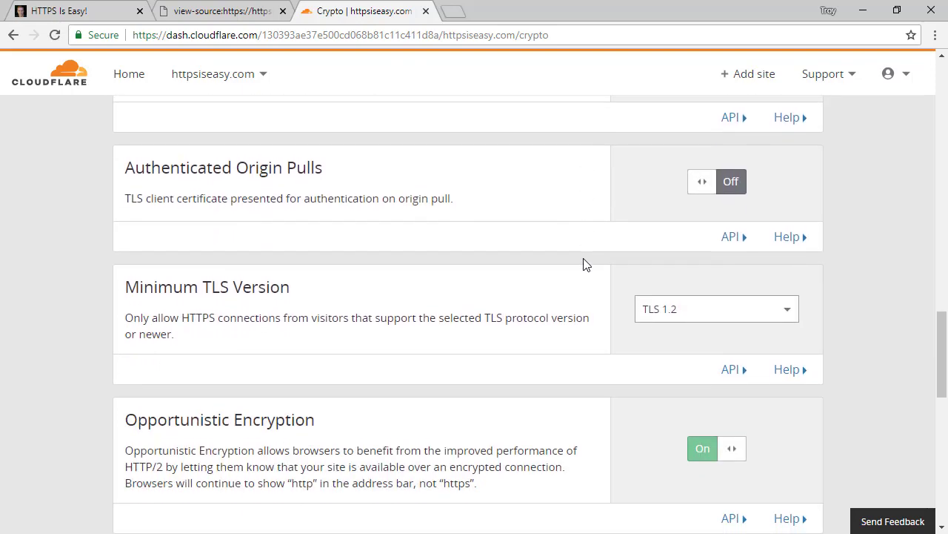
scroll(584, 263, down, 2)
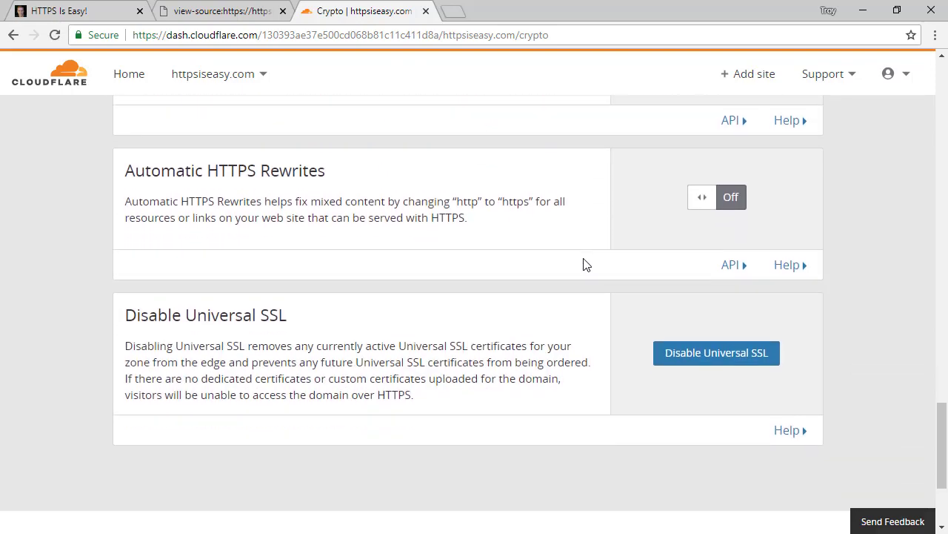
click(732, 199)
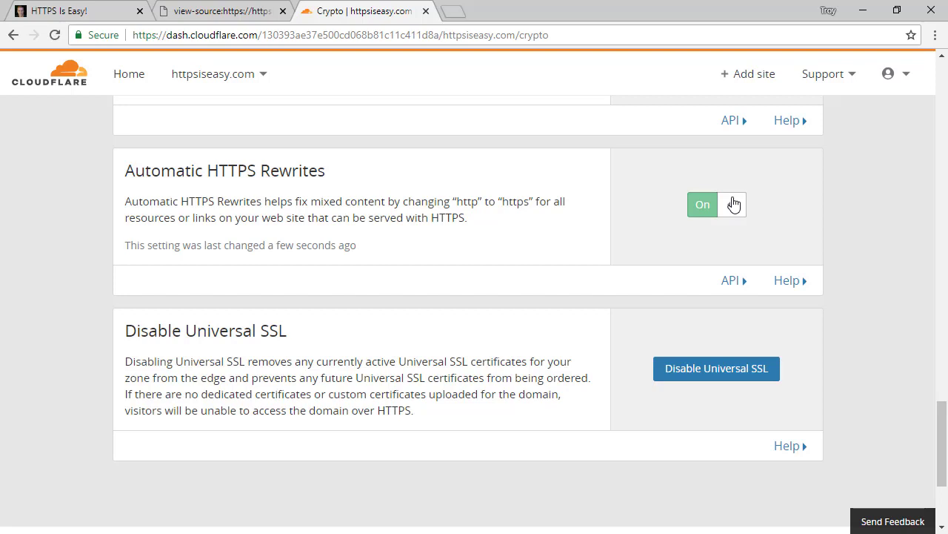
Step: Reload the httpsiseasy.com page and open a fresh view of its source code
click(73, 13)
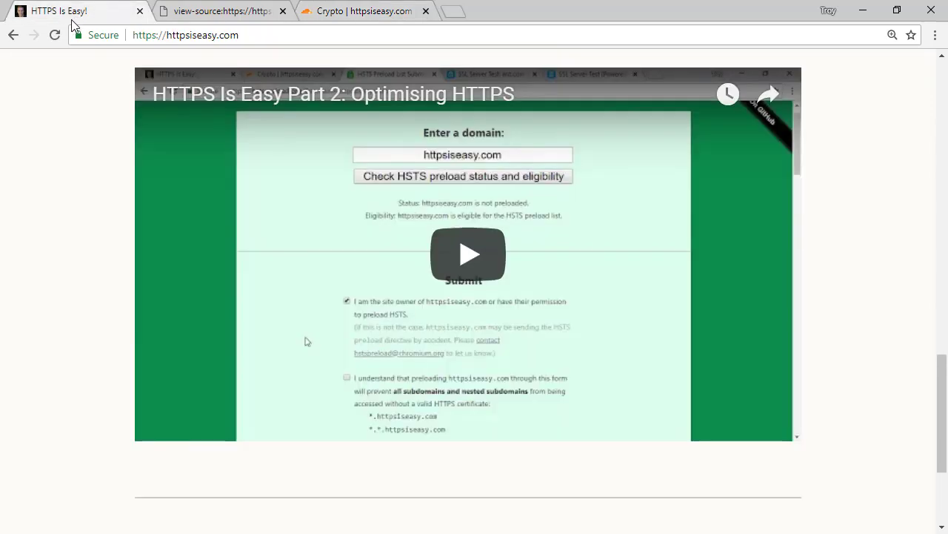
click(55, 35)
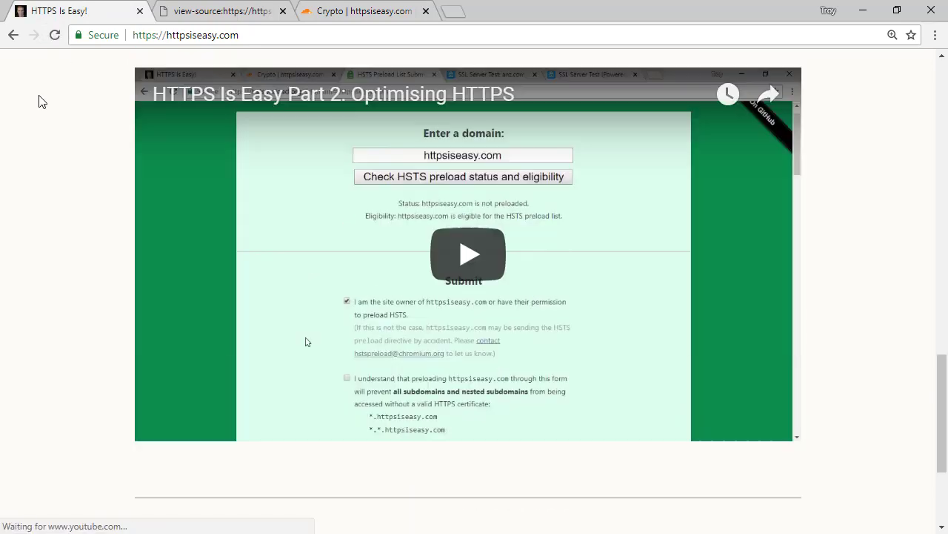
right_click(39, 96)
click(91, 288)
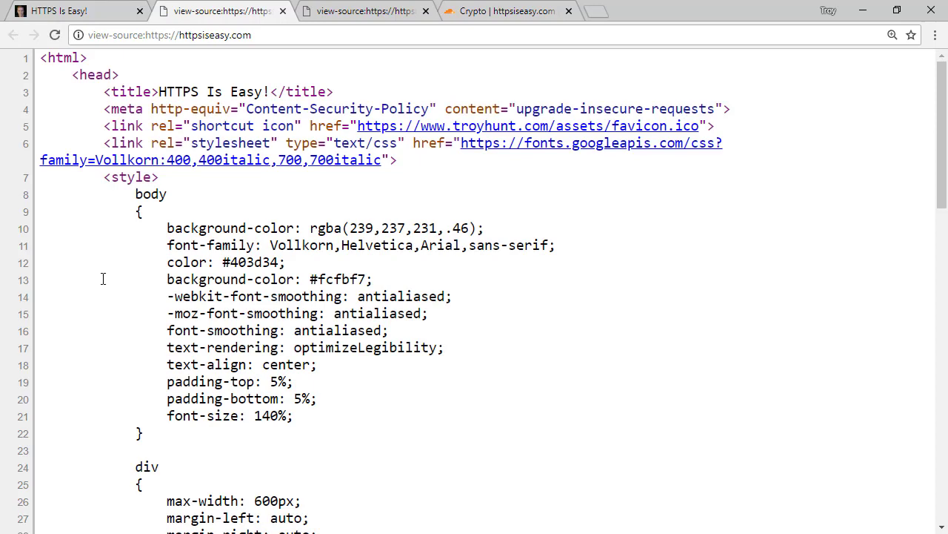
Step: Check the refreshed source for rewritten URL schemes on both YouTube iframes, the logo image and the footer link
scroll(103, 278, down, 15)
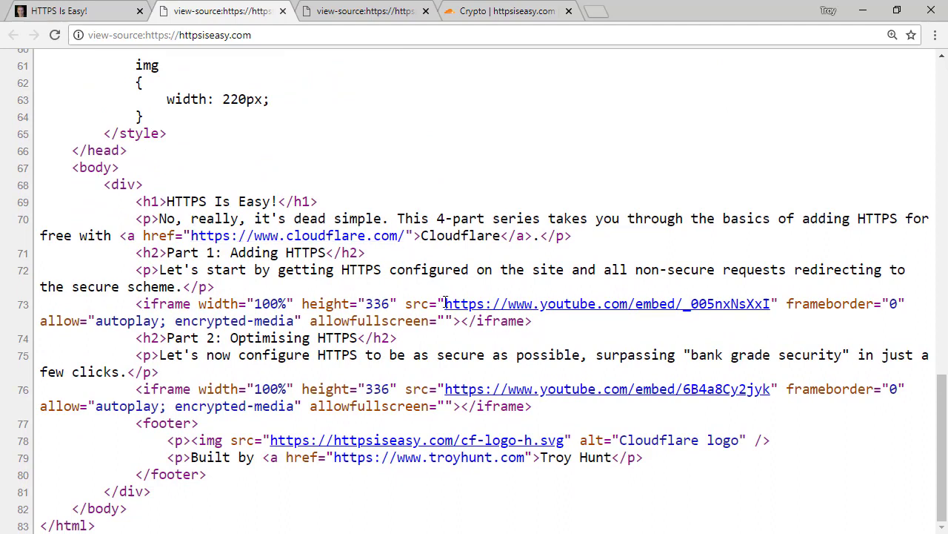
drag(446, 303, 485, 303)
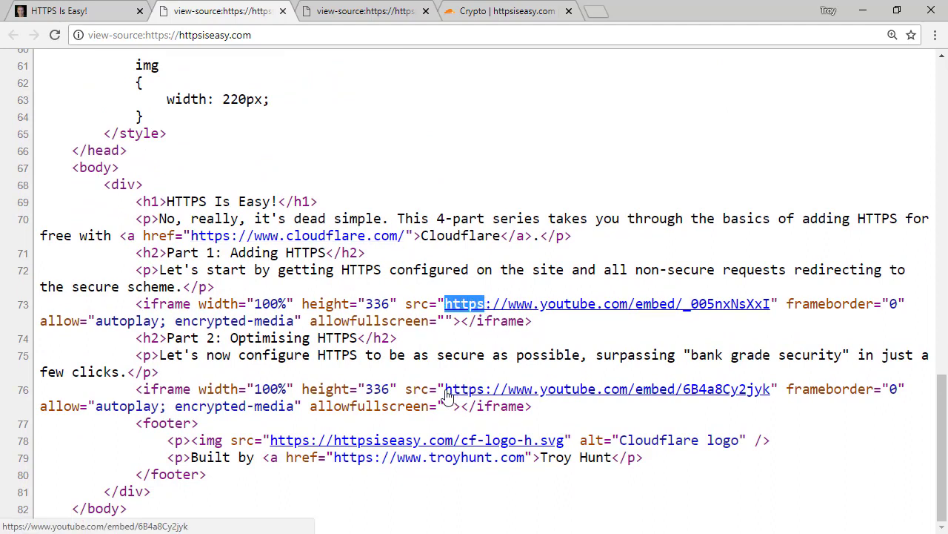
drag(445, 389, 483, 395)
drag(271, 440, 374, 459)
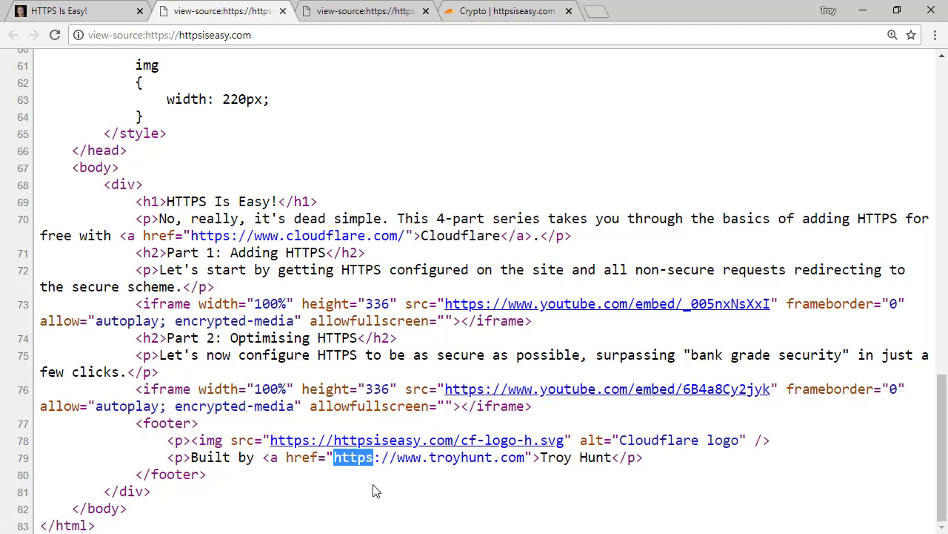